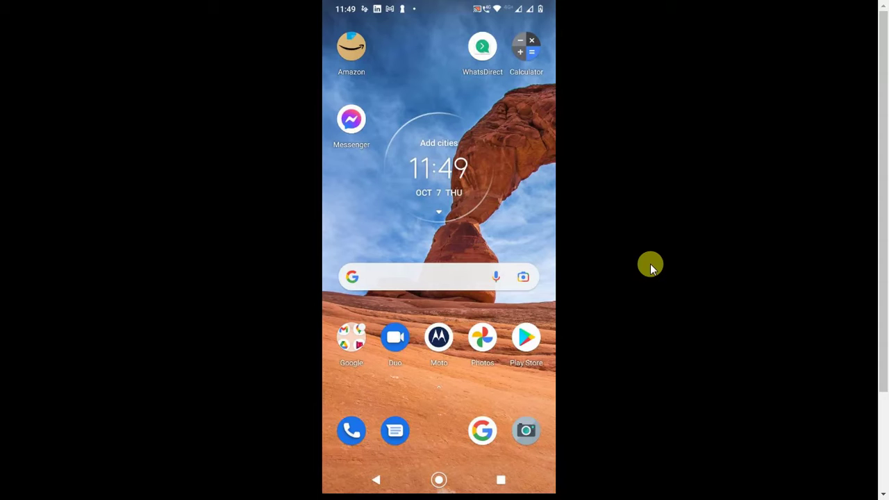
Step: Launch Chrome from the app drawer, opening a blank mail.google.com page
scroll(396, 307, down, 2)
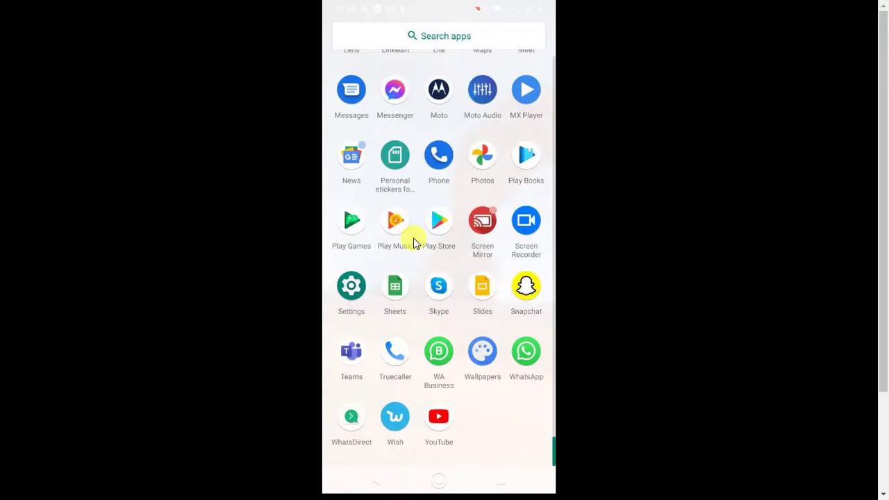
click(386, 185)
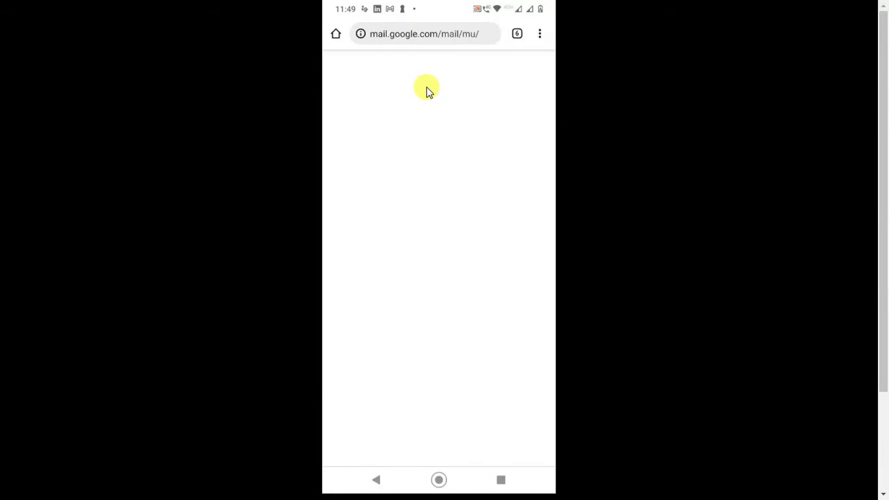
Step: Go to gmail.com from the address bar so the Primary inbox loads
drag(427, 87, 414, 84)
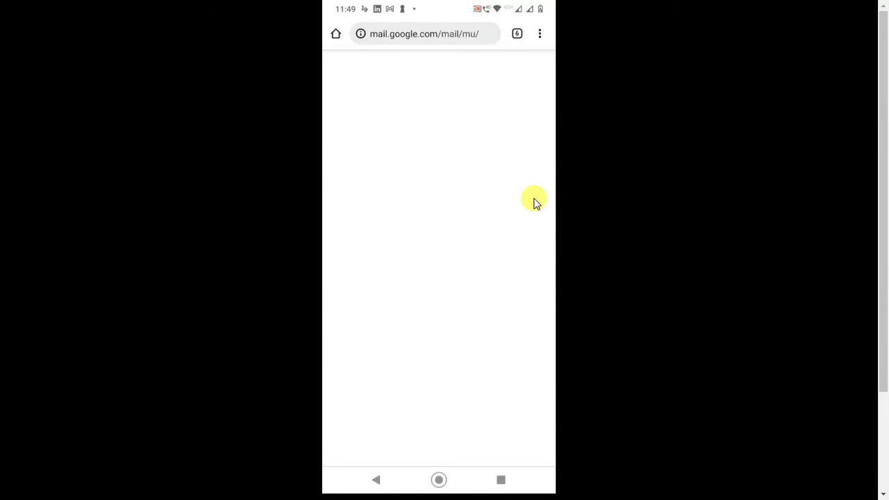
key(ctrl+l)
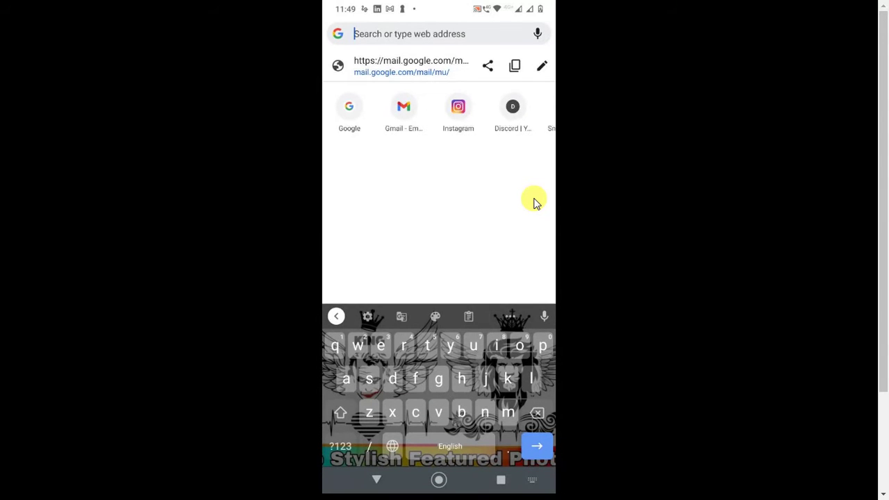
text(google.com/mail/mu/mp/)
key(Return)
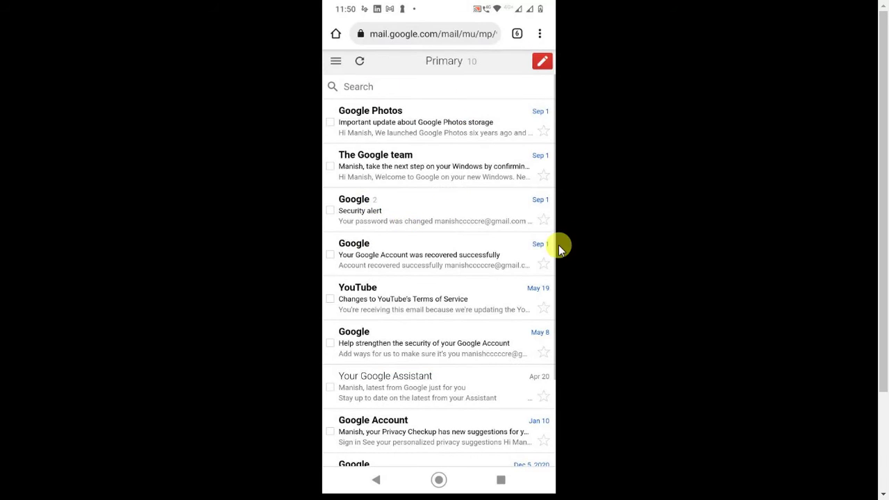
Step: Open Chrome Settings > Passwords and scroll through the saved site entries
click(540, 33)
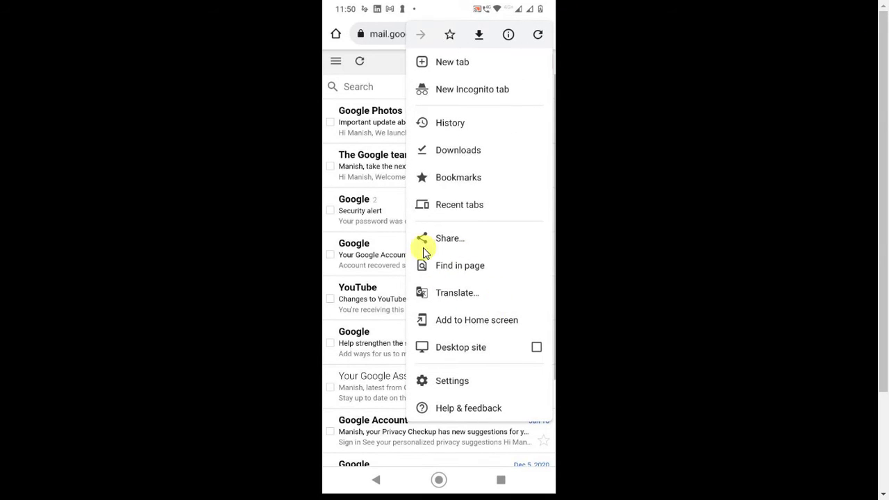
click(452, 379)
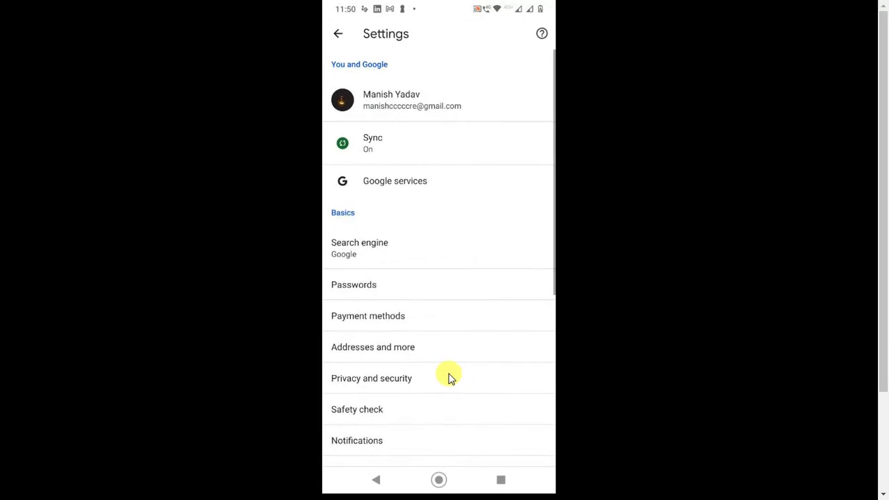
click(368, 301)
scroll(464, 372, down, 2)
scroll(464, 372, down, 5)
scroll(410, 390, up, 1)
scroll(406, 348, down, 1)
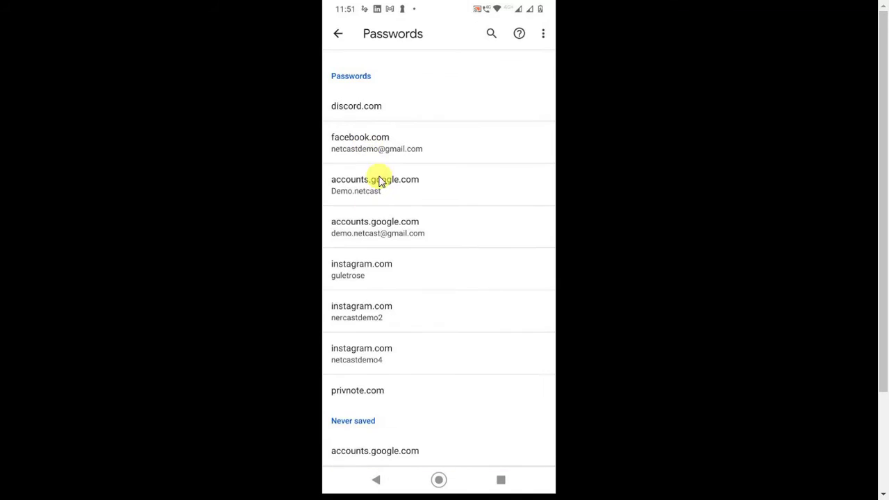
Step: View the saved accounts.google.com login, then go back twice to main Settings
click(374, 233)
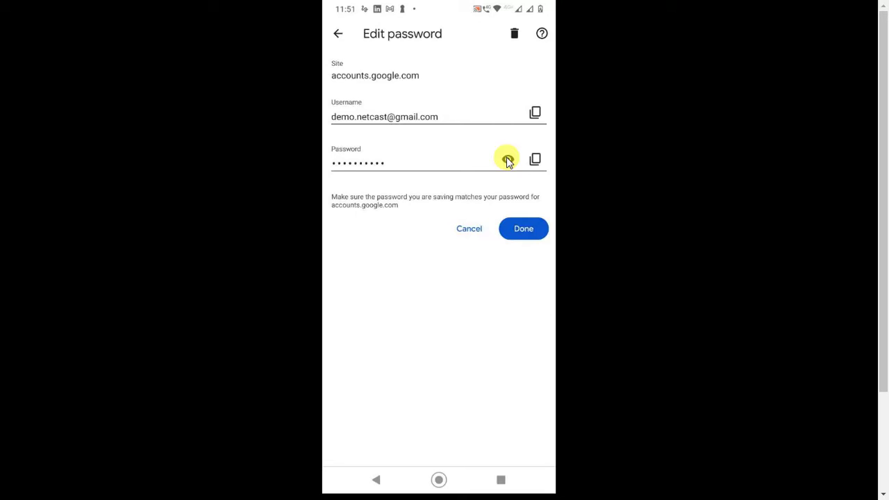
right_click(485, 173)
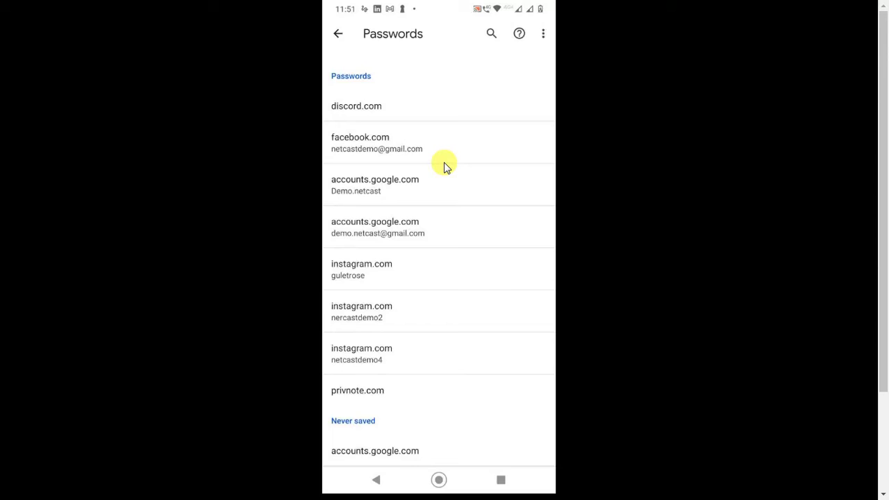
right_click(483, 180)
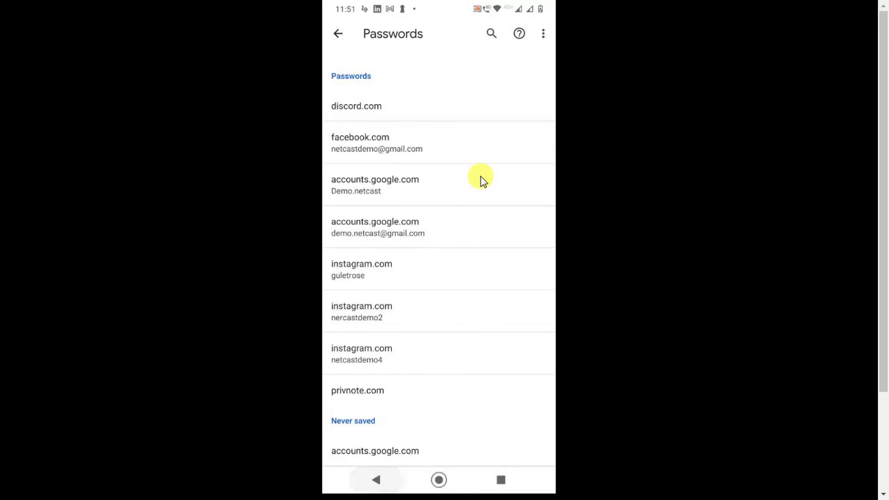
scroll(481, 181, down, 3)
scroll(477, 182, up, 3)
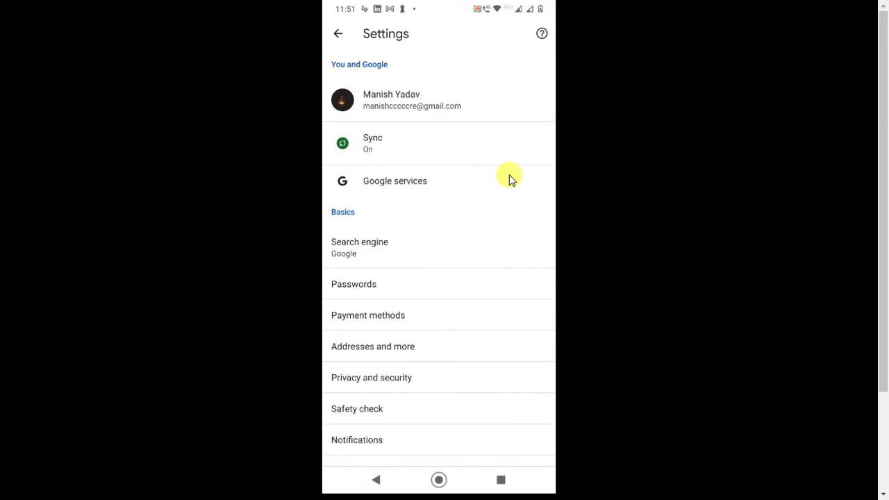
Step: Leave Settings for the Gmail inbox, then go to the phone's home screen
right_click(475, 186)
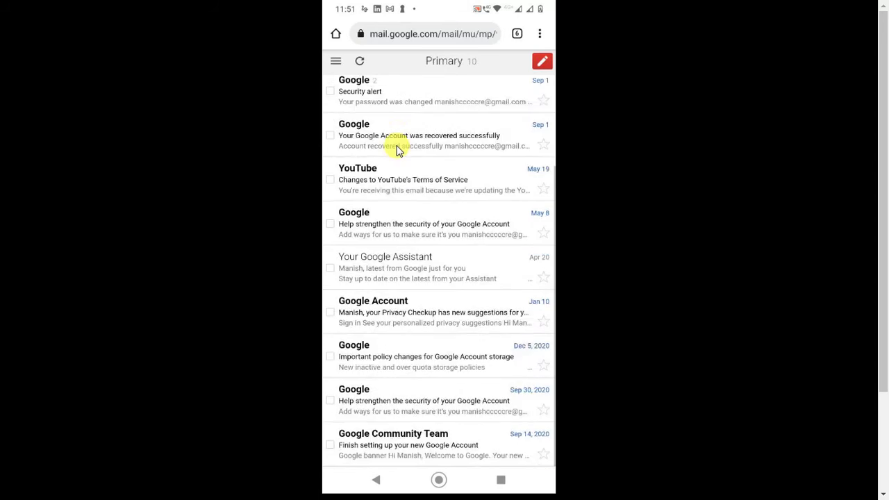
click(398, 151)
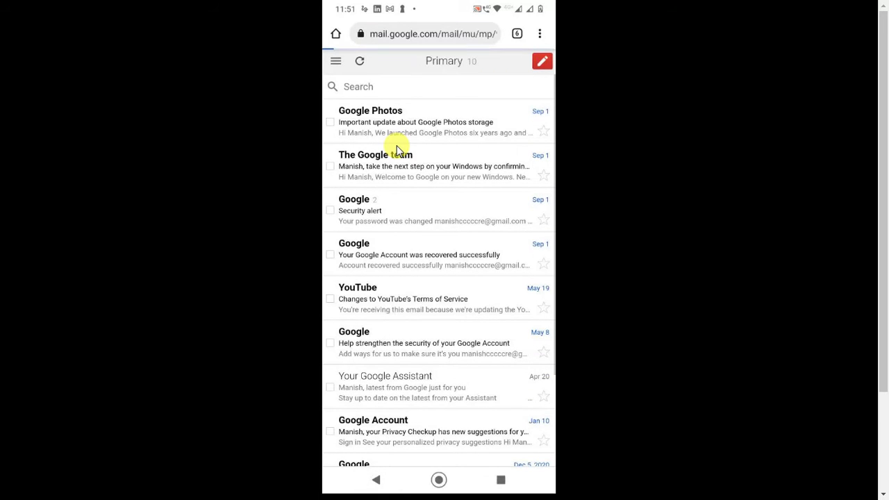
middle_click(396, 148)
Step: Reopen Chrome from the app drawer and load gmail.com by typing gm
scroll(385, 157, down, 2)
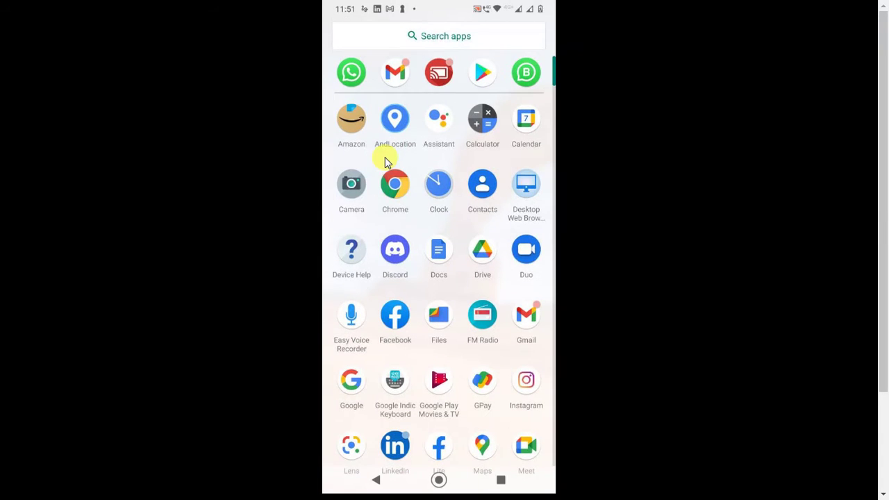
click(387, 162)
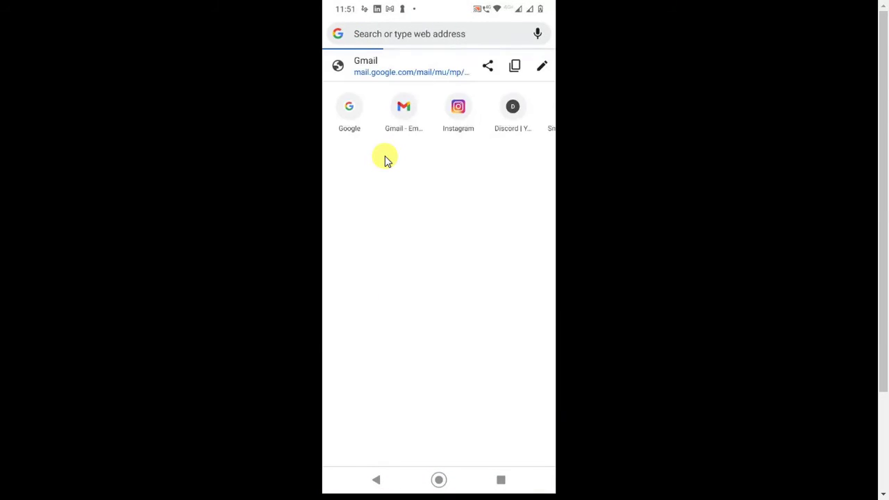
text(gm)
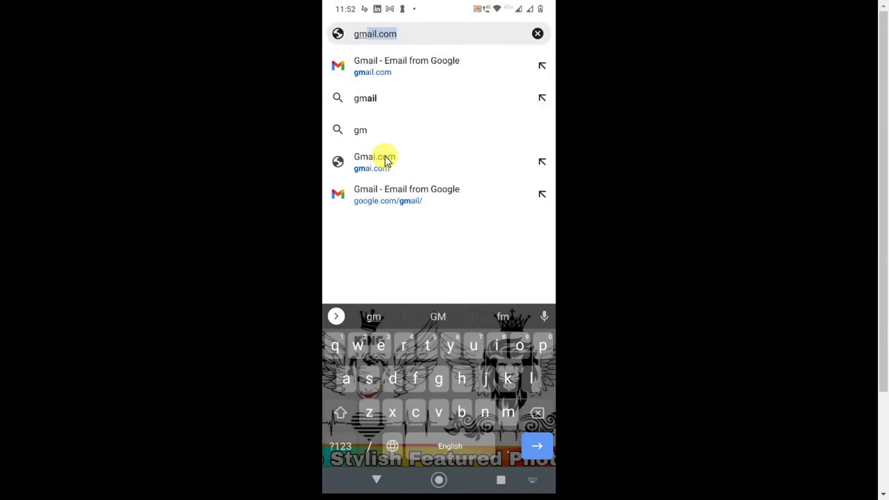
key(Return)
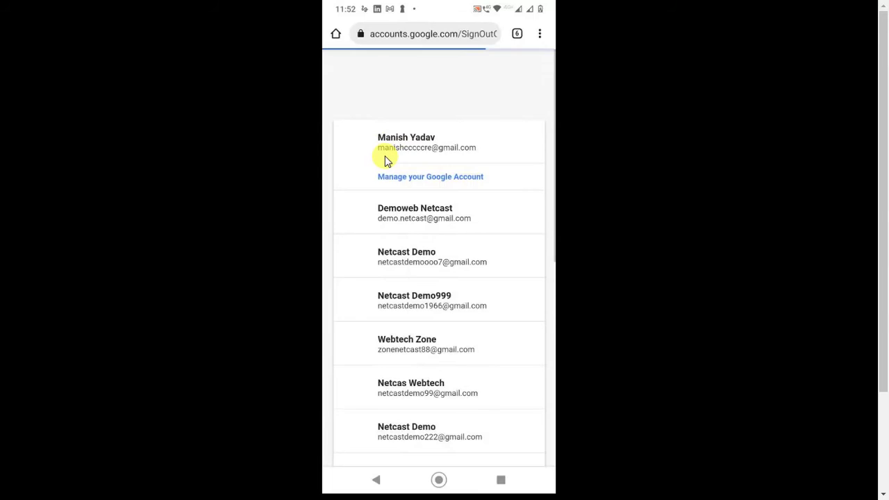
Step: In the account chooser, open Manage accounts on this device and pick an account
scroll(386, 159, down, 5)
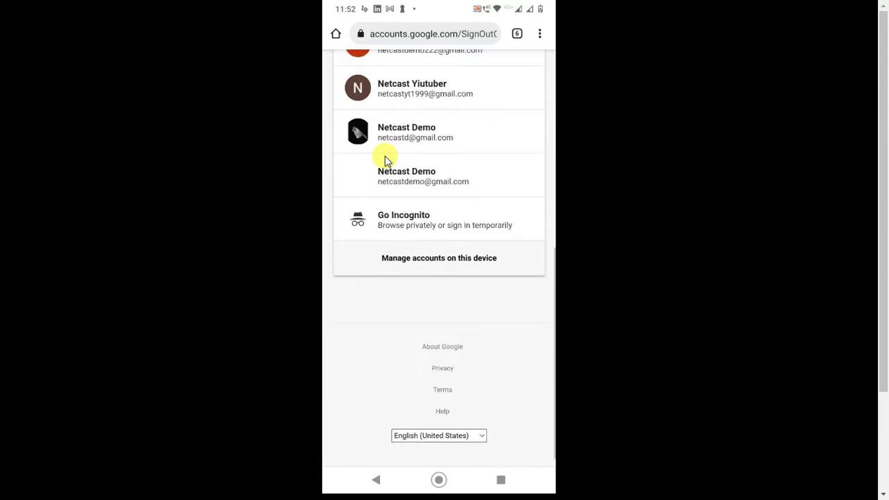
scroll(386, 159, up, 5)
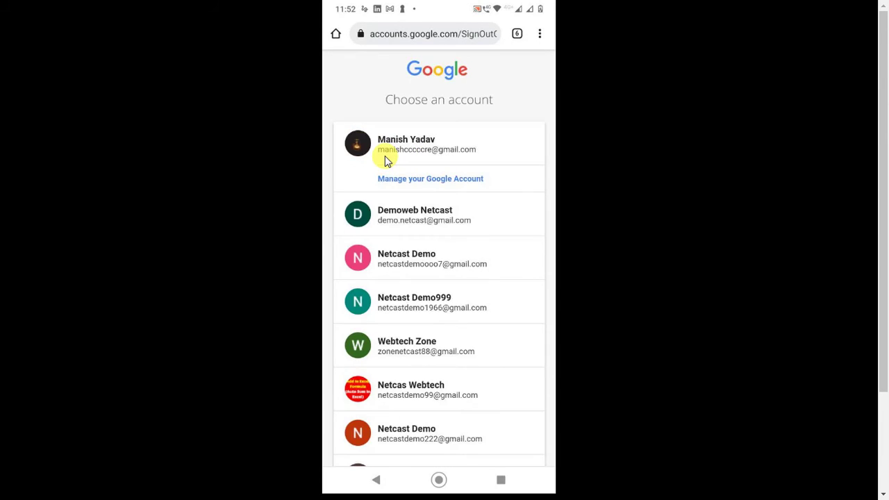
scroll(384, 156, down, 5)
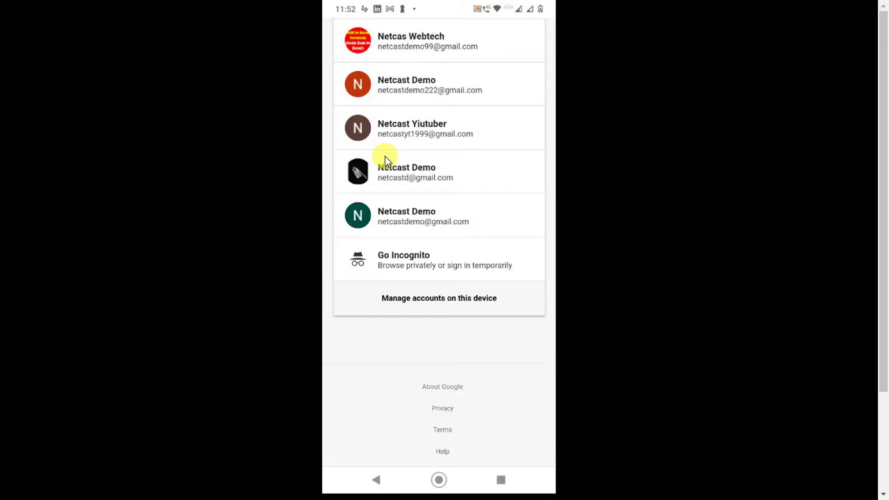
scroll(384, 156, up, 1)
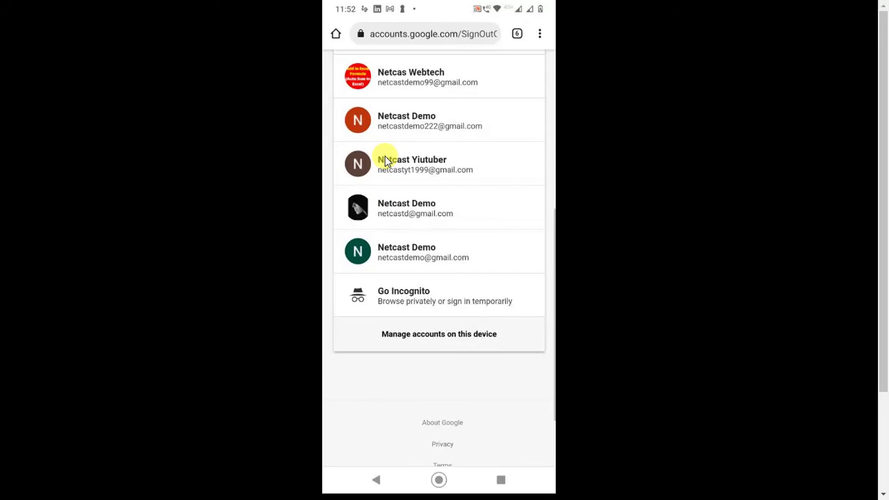
click(386, 159)
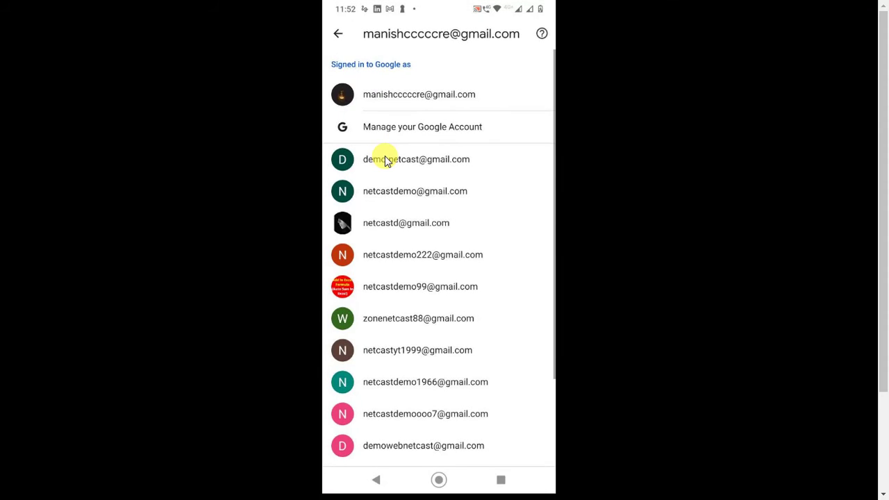
scroll(386, 159, down, 2)
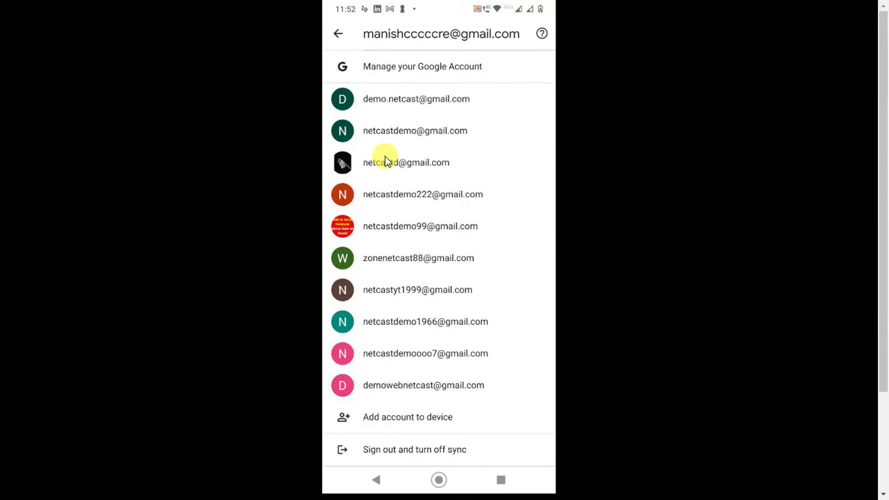
click(386, 161)
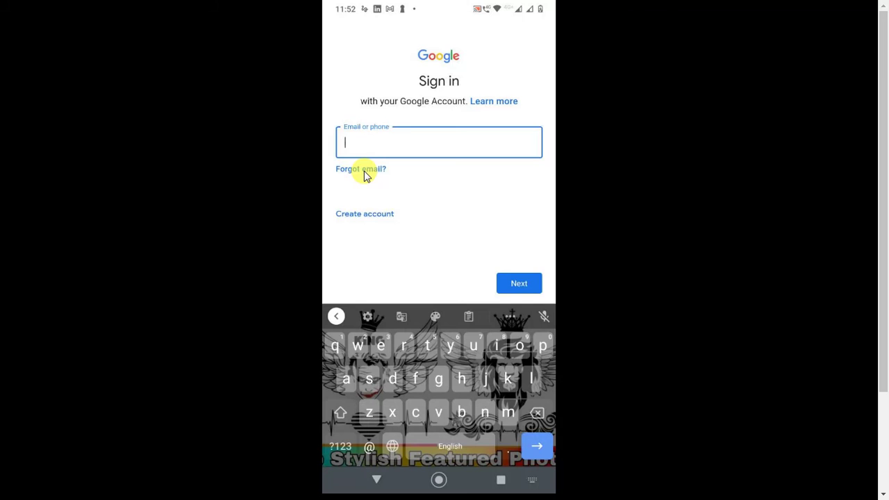
Step: Enter an email address, replace the rejected one with another, and reach the password step
text(met)
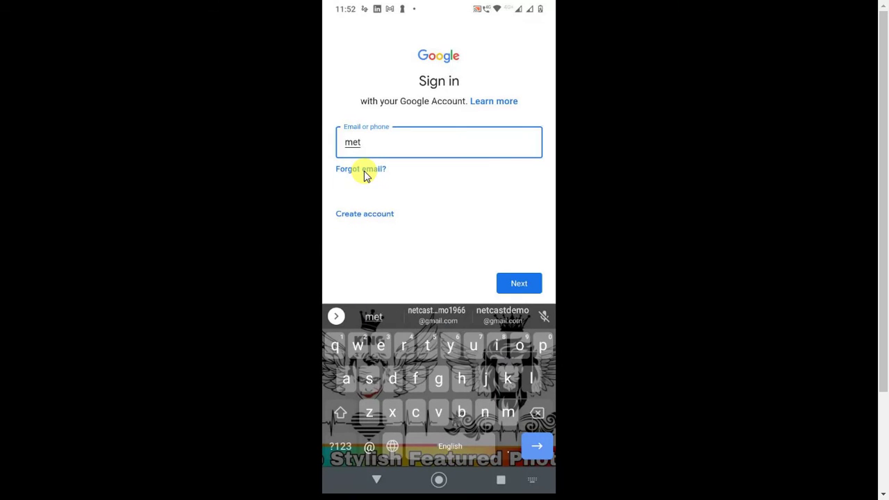
key(Return)
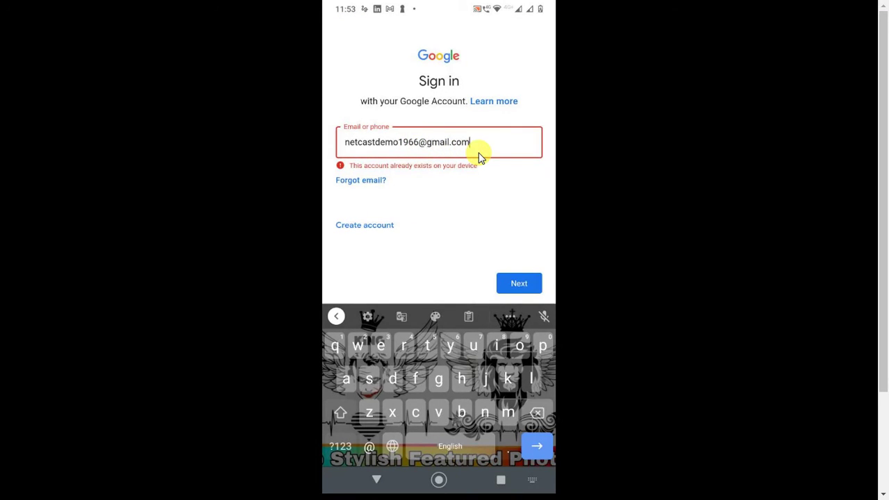
key(BackSpace)
key(BackSpace)
key(BackSpace)
key(BackSpace)
key(BackSpace)
key(BackSpace)
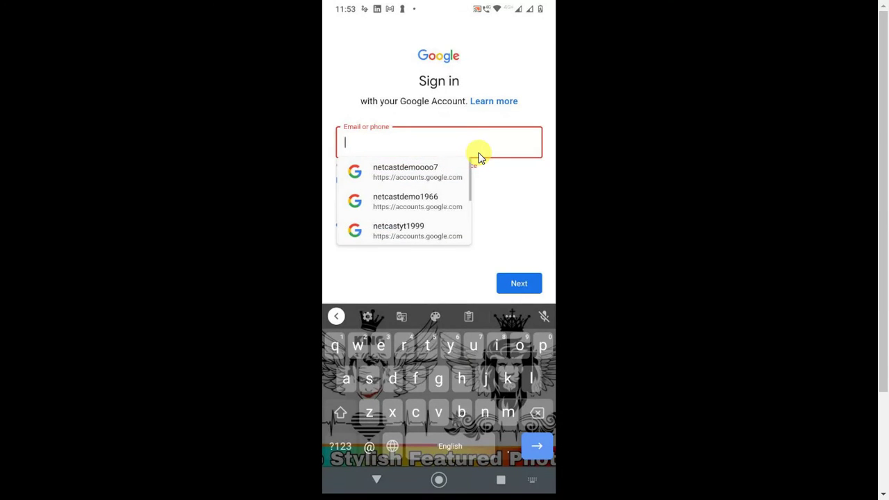
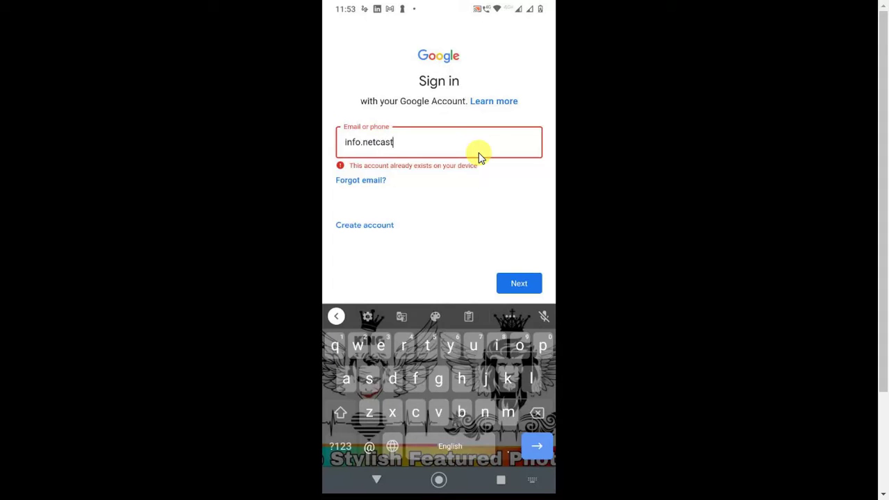
key(Return)
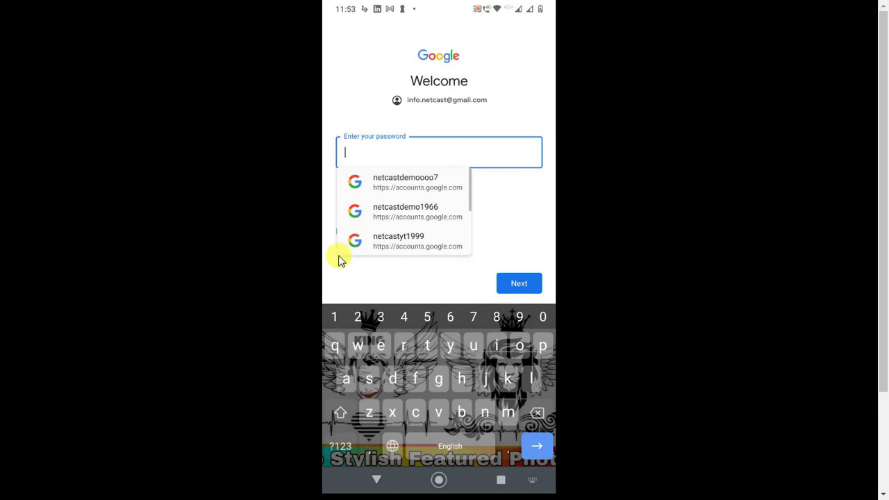
Step: Choose Forgot password?, then Try another way on the Account recovery page
click(341, 258)
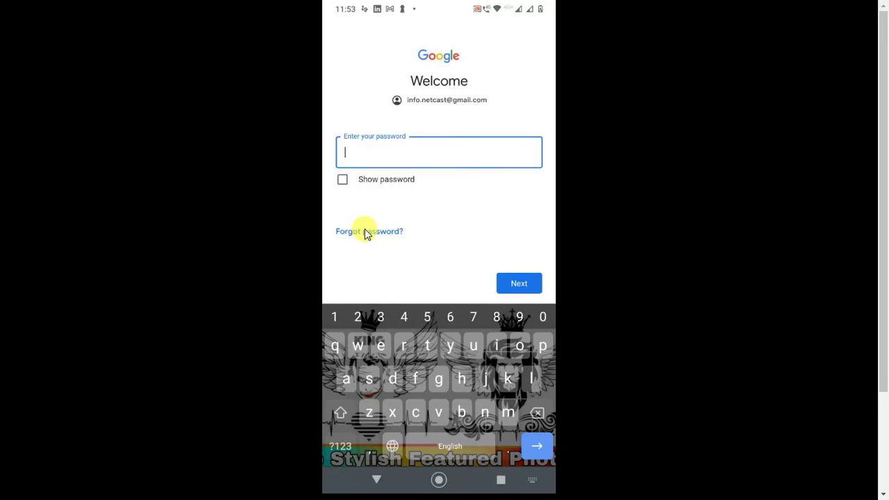
click(366, 234)
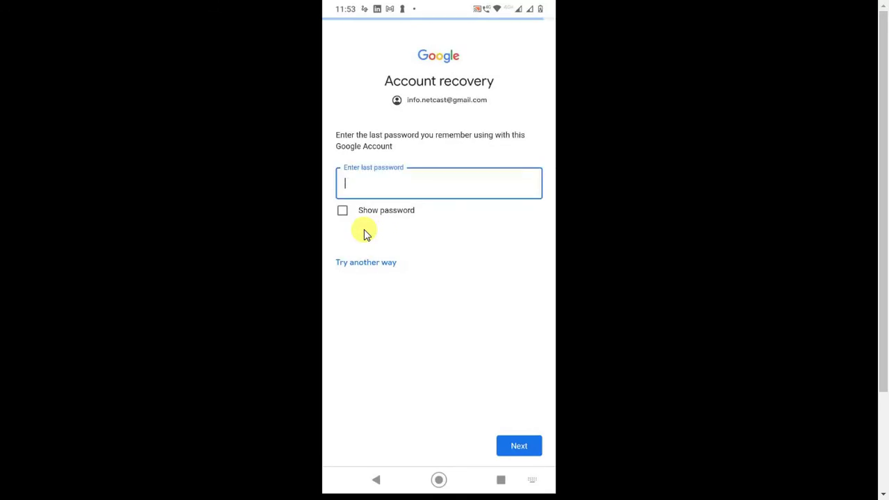
click(494, 234)
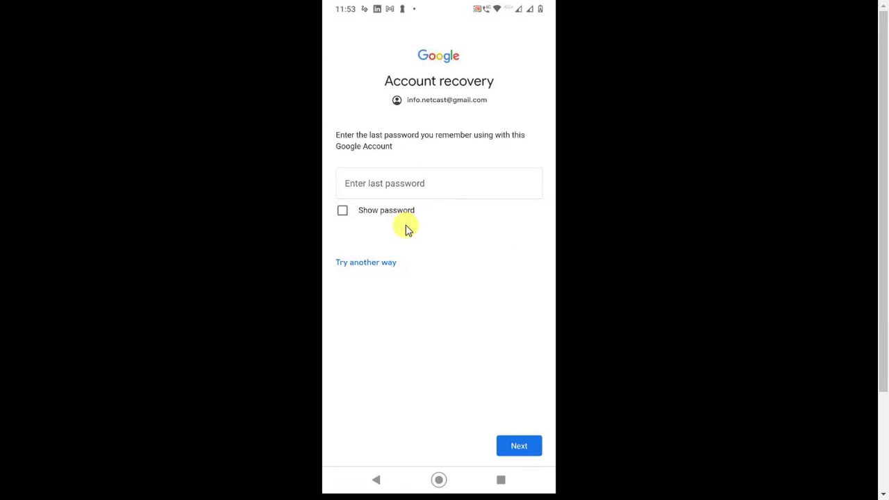
click(362, 265)
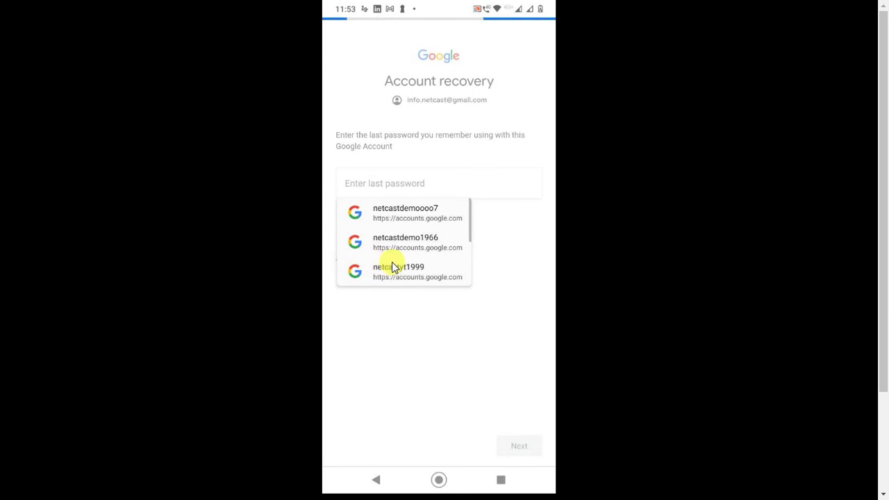